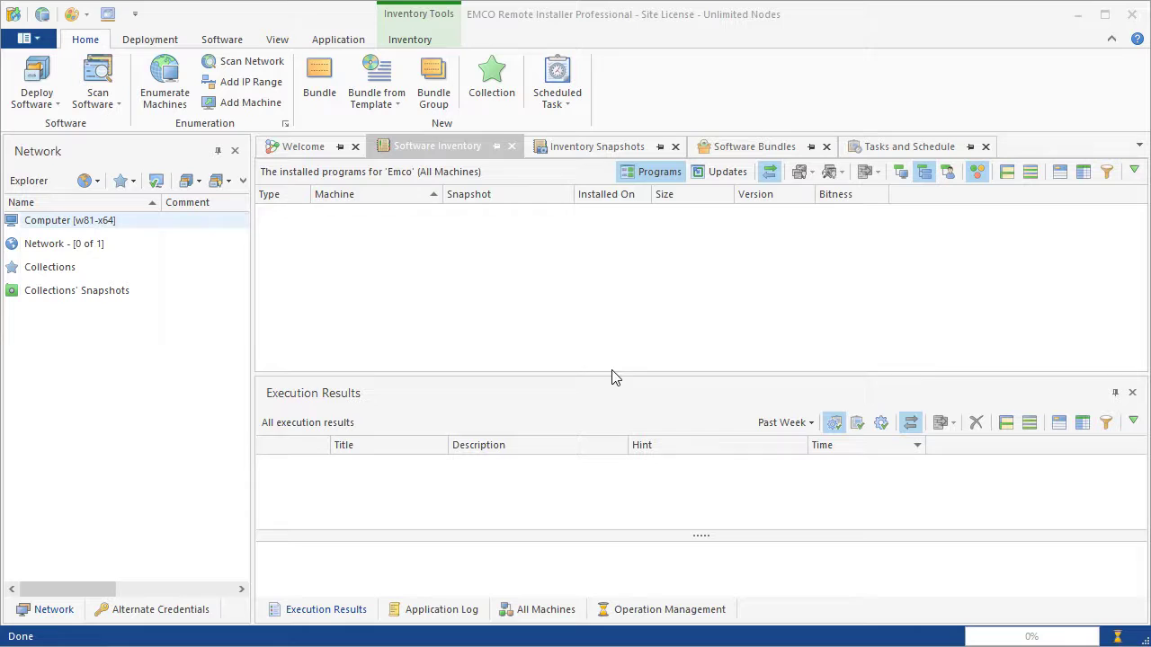
- Launch the Enumerate Machines wizard from the Network tree and get past its Welcome page
{"action": "left_click", "coordinate": [37, 100]}
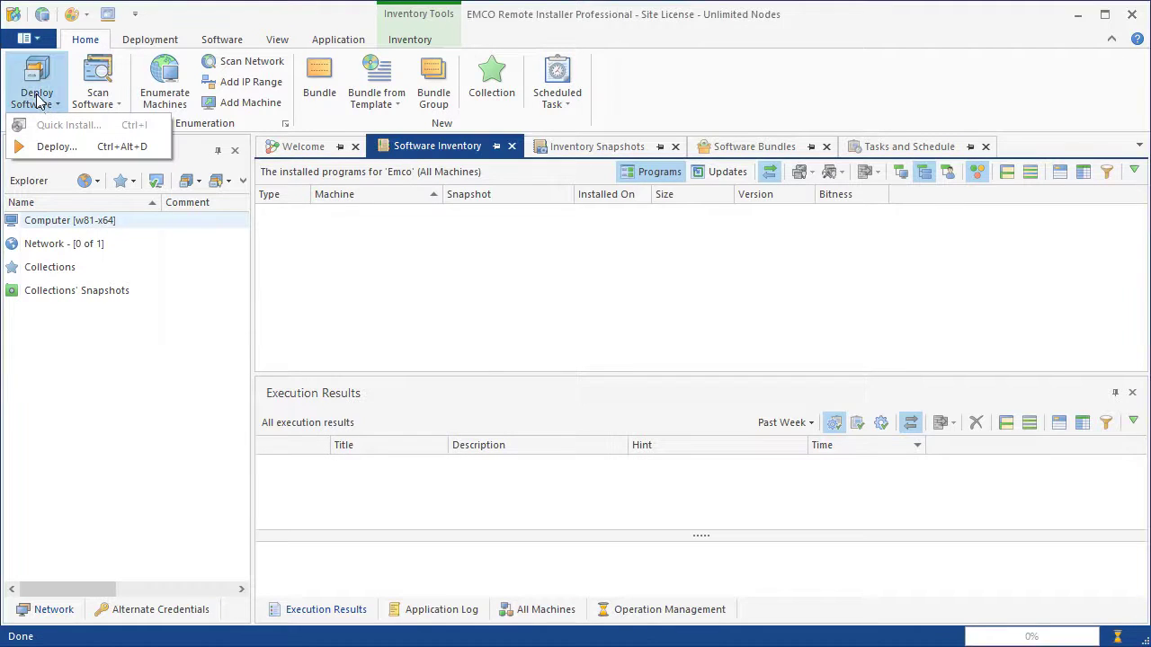
{"action": "left_click", "coordinate": [47, 147]}
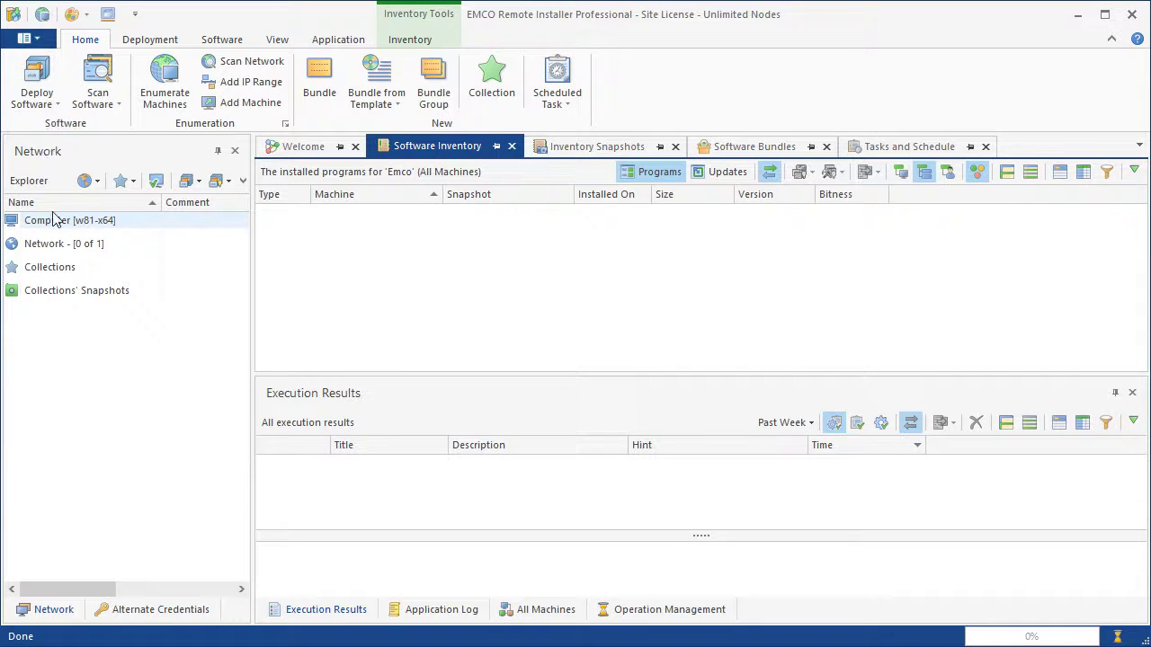
{"action": "left_click", "coordinate": [90, 354]}
{"action": "right_click", "coordinate": [90, 353]}
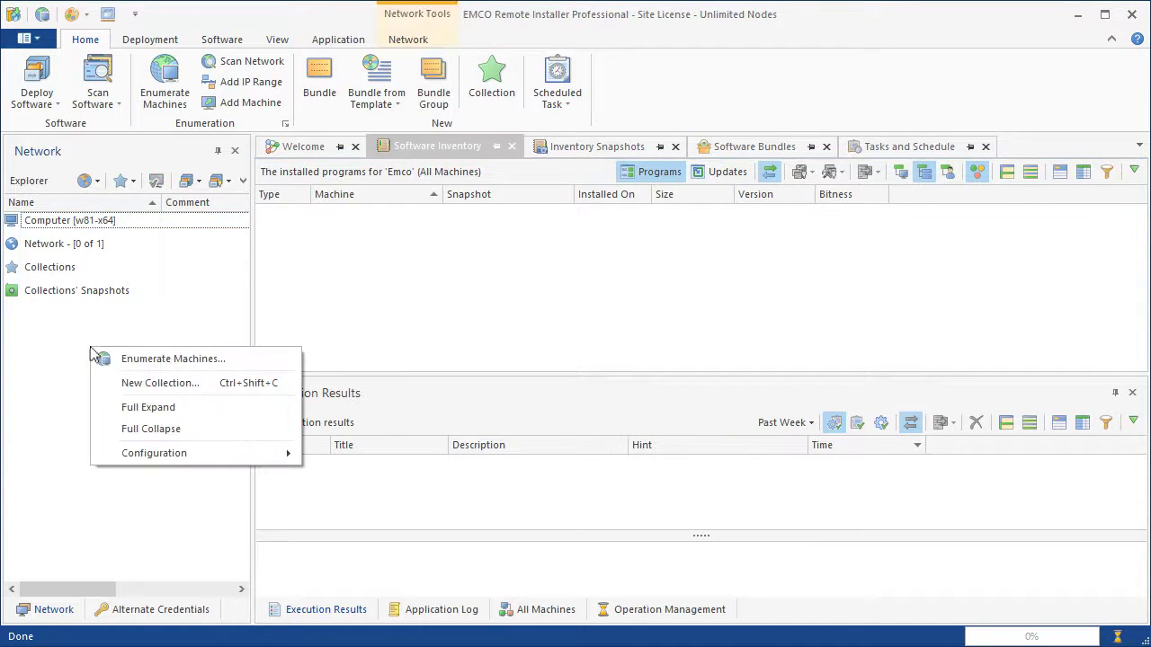
{"action": "left_click", "coordinate": [148, 359]}
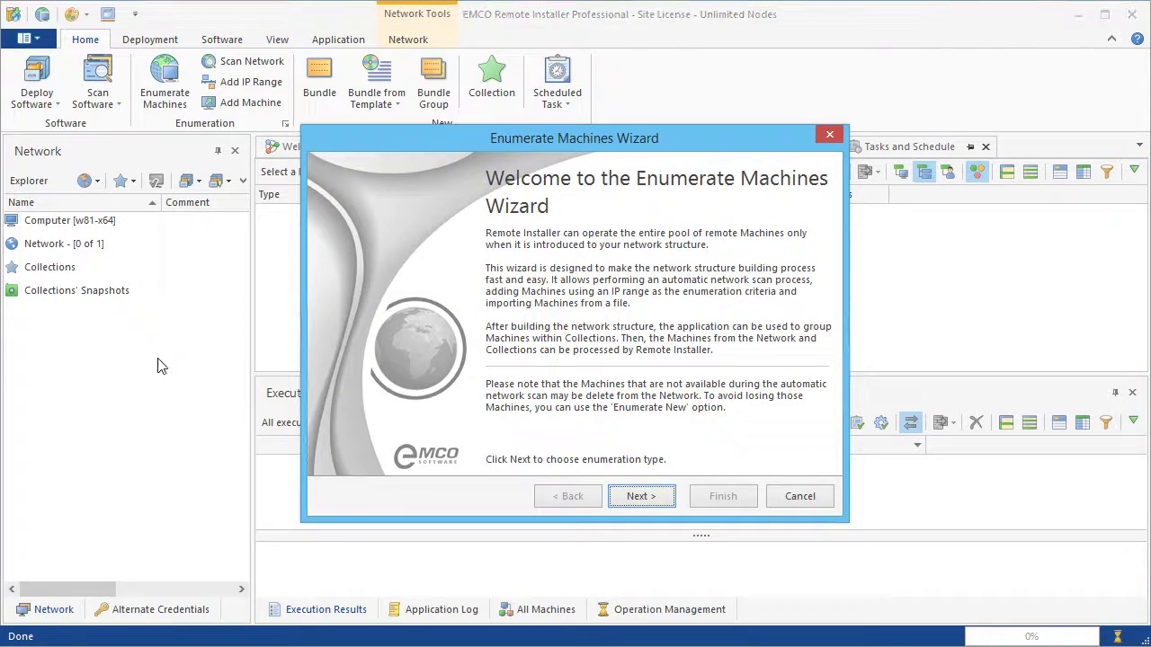
{"action": "left_click", "coordinate": [633, 500]}
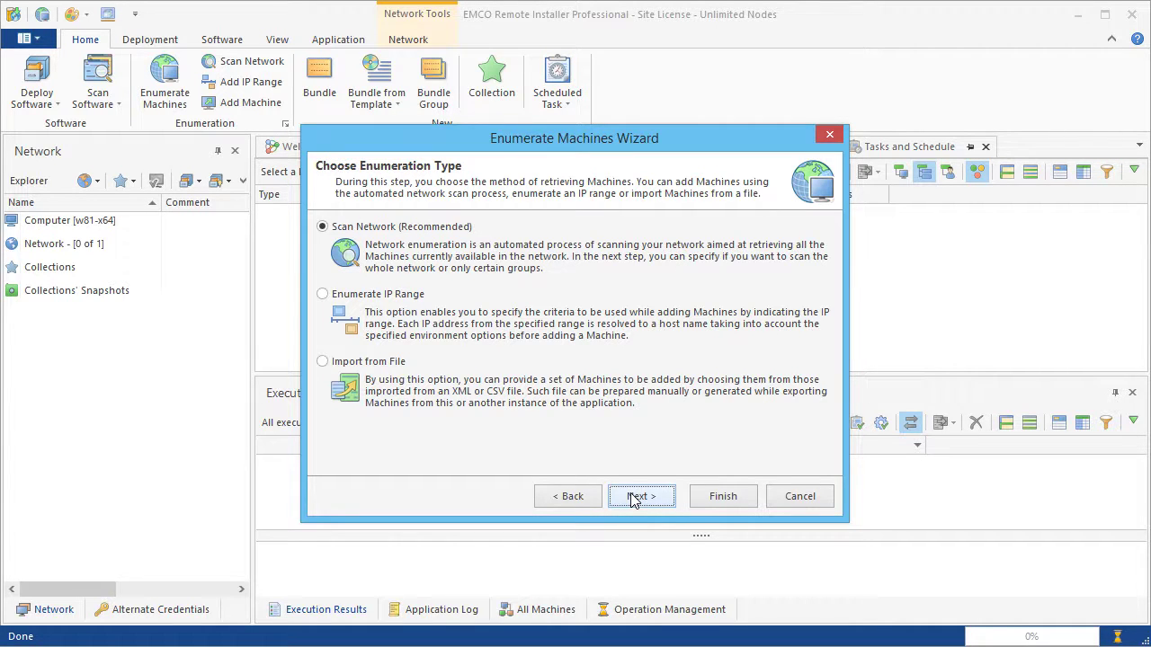
- Keep Scan Network, switch to Enumerate Selected Groups, and check all groups
{"action": "left_click", "coordinate": [633, 500]}
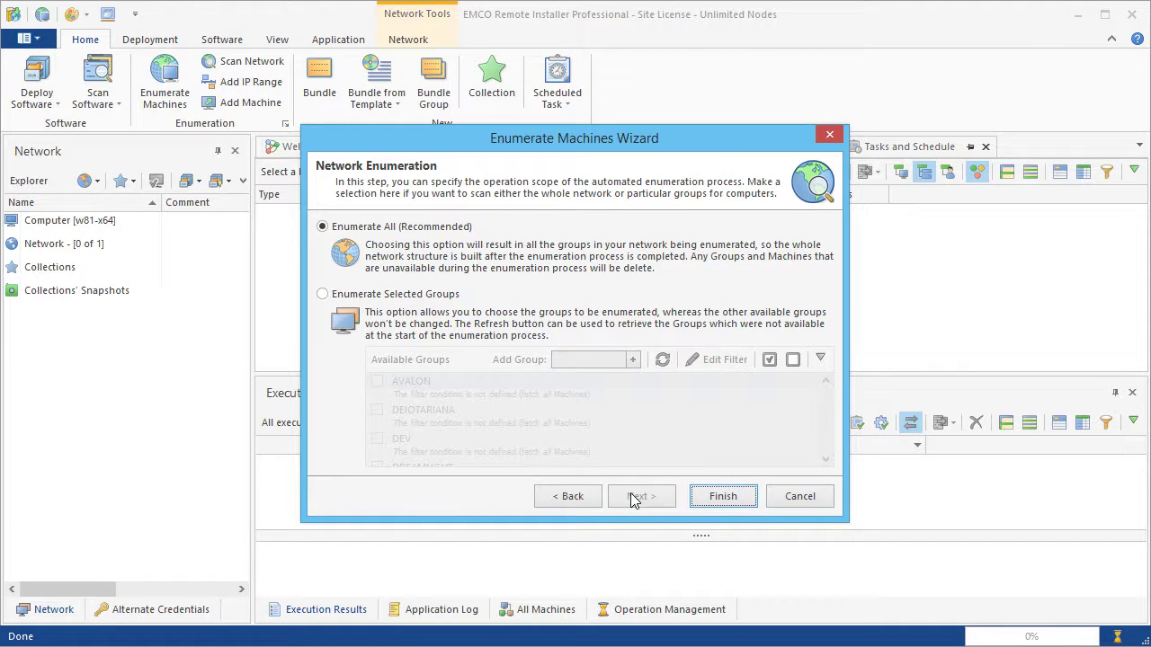
{"action": "left_click", "coordinate": [409, 297]}
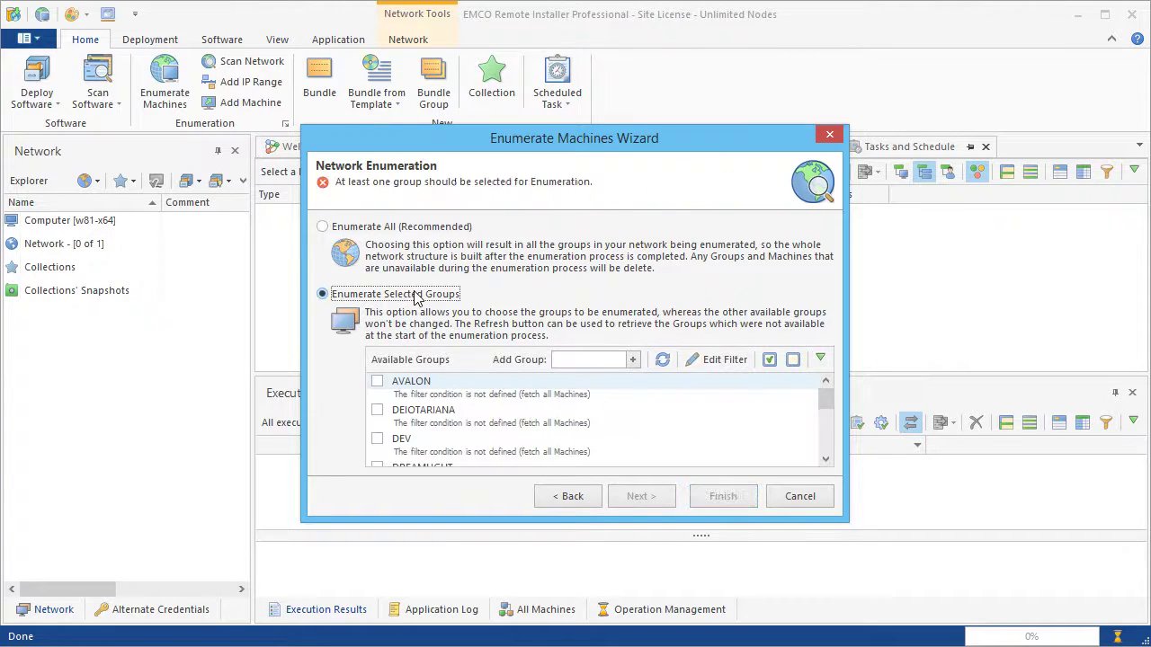
{"action": "left_click", "coordinate": [769, 359]}
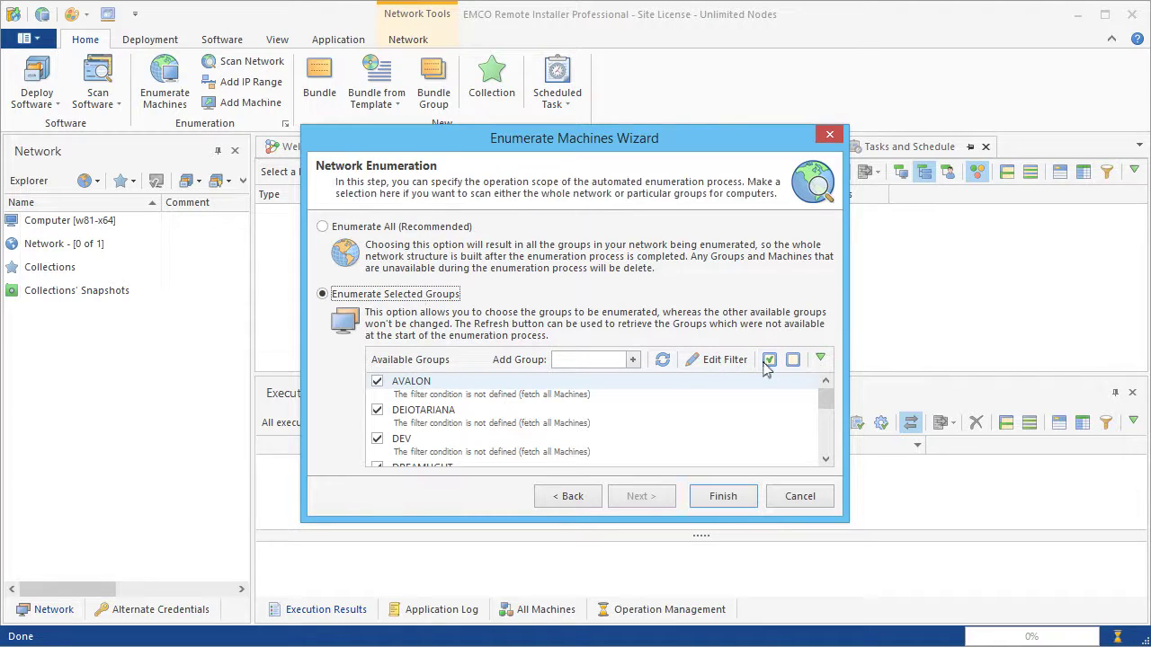
- Uncheck DREAMLIGHT and TYRONE, then edit the WINTOOLKIT group's filter
{"action": "scroll", "coordinate": [375, 415], "scroll_direction": "down", "scroll_amount": 1}
{"action": "left_click", "coordinate": [378, 411]}
{"action": "scroll", "coordinate": [378, 416], "scroll_direction": "down", "scroll_amount": 3}
{"action": "left_click", "coordinate": [377, 411]}
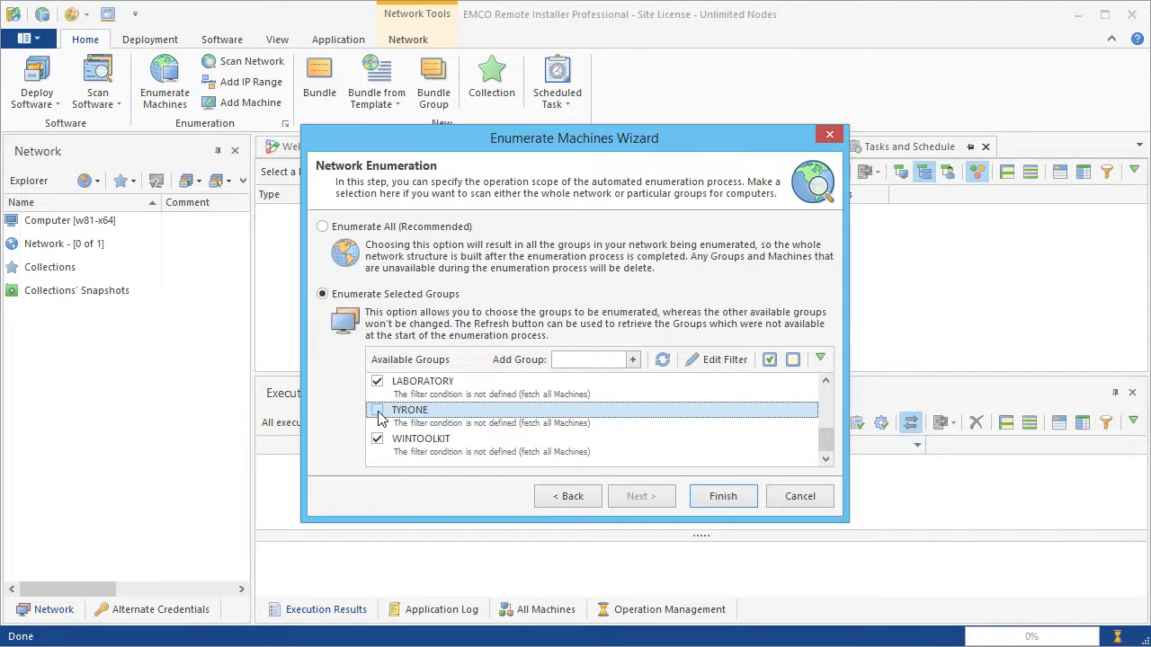
{"action": "left_click", "coordinate": [416, 439]}
{"action": "left_click", "coordinate": [699, 364]}
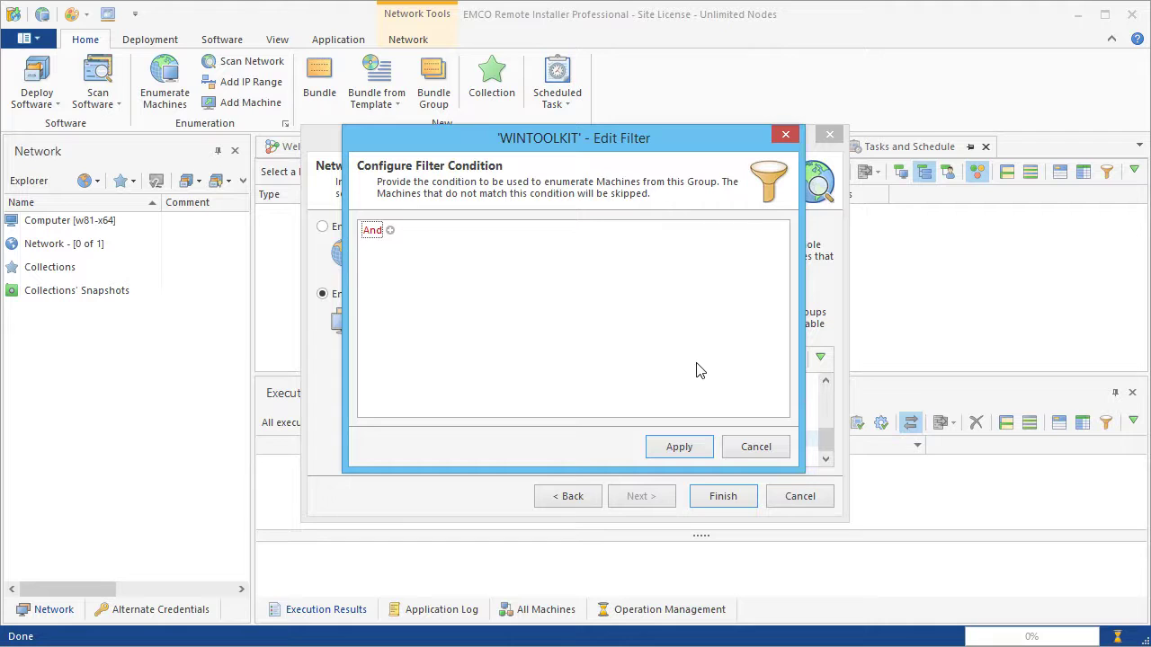
- Add a [Container] Equals 'Floor3\Office 310' condition to WINTOOLKIT's filter and apply it
{"action": "left_click", "coordinate": [391, 230]}
{"action": "left_click", "coordinate": [403, 247]}
{"action": "left_click", "coordinate": [415, 263]}
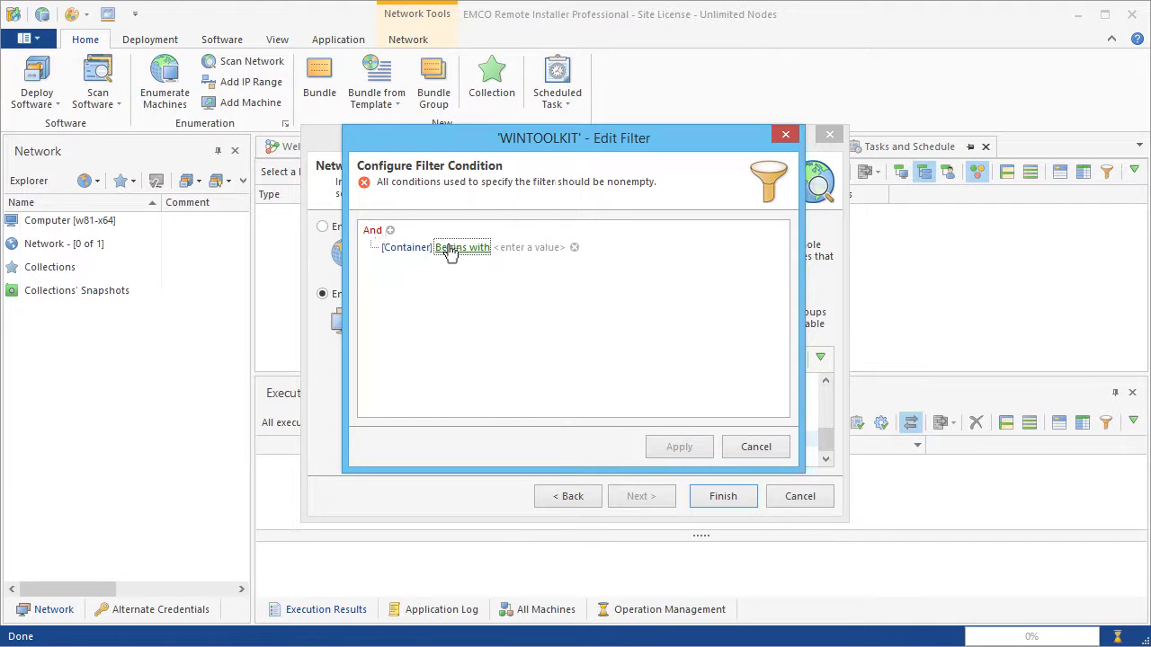
{"action": "left_click", "coordinate": [458, 247]}
{"action": "left_click", "coordinate": [476, 265]}
{"action": "left_click", "coordinate": [498, 247]}
{"action": "type", "text": "Floor3\\O"}
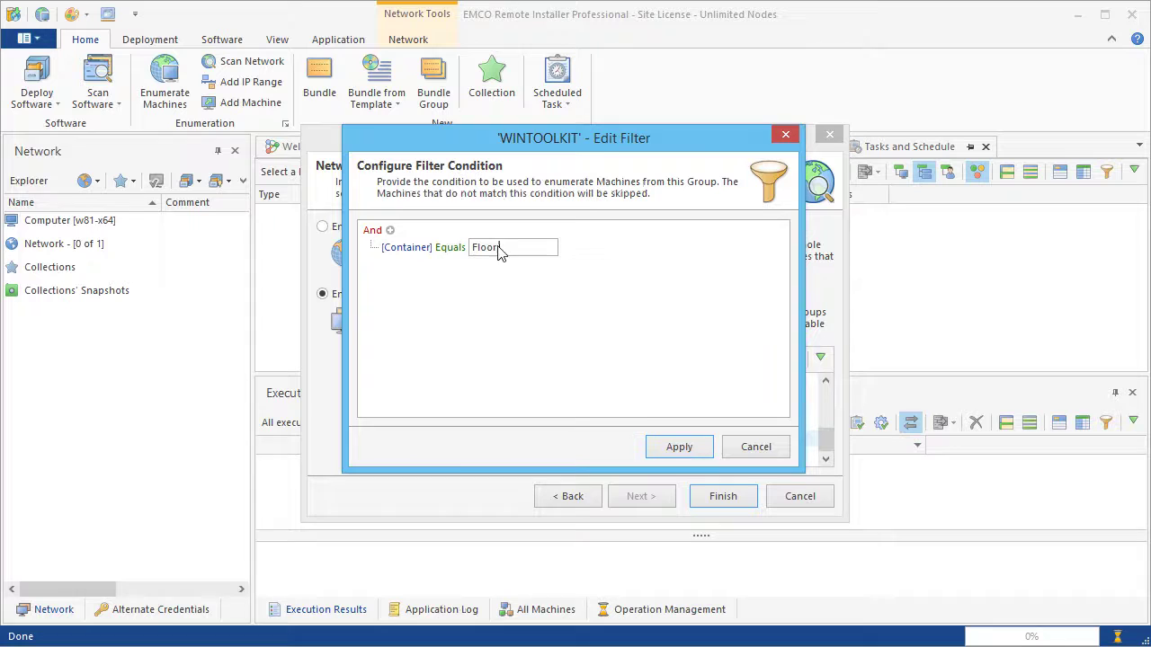
{"action": "type", "text": "ffice 310"}
{"action": "key", "text": "Return"}
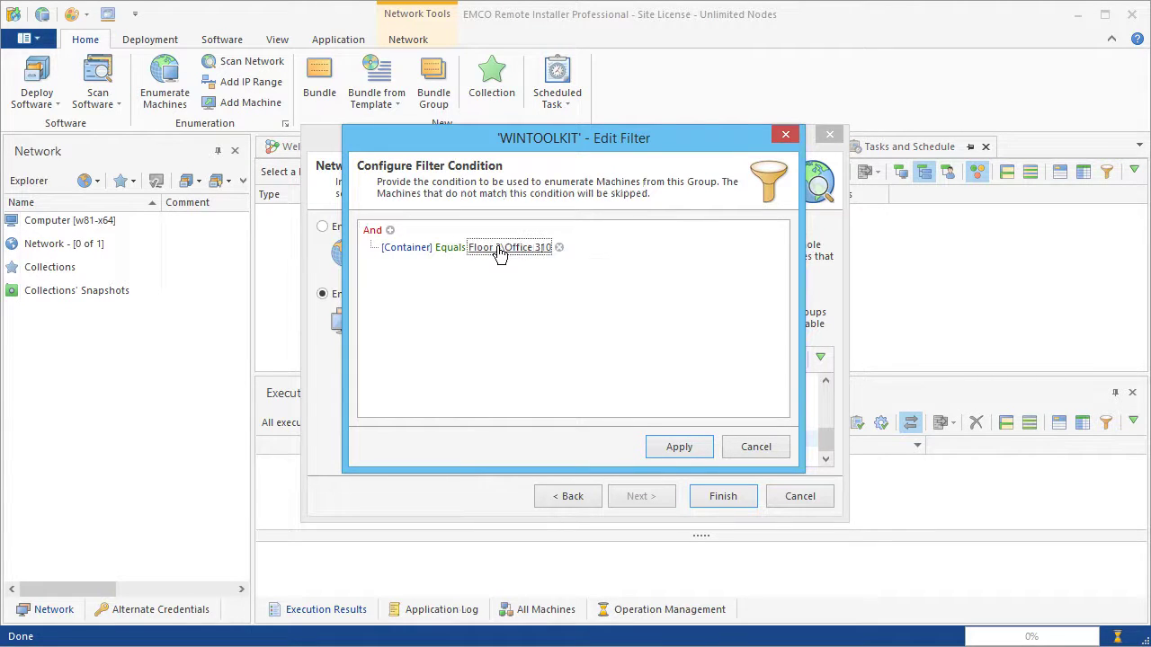
{"action": "left_click", "coordinate": [683, 447]}
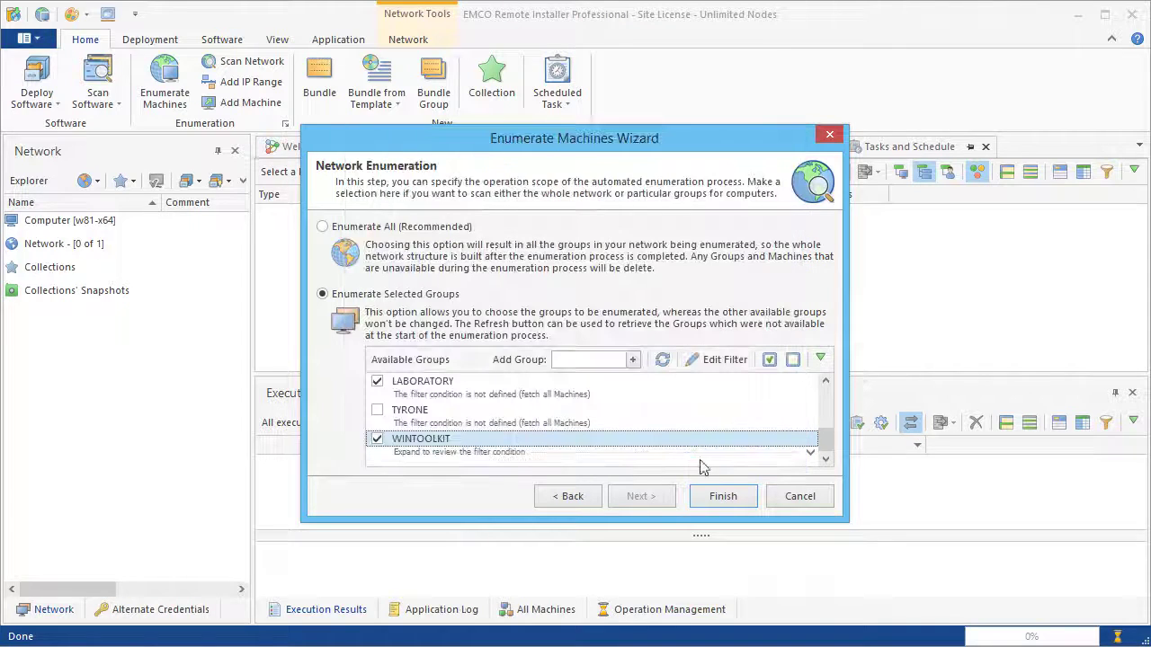
- Finish the wizard, then expand Emco, Avalon, Floor 2, Office 205 and Office 207
{"action": "left_click", "coordinate": [729, 497]}
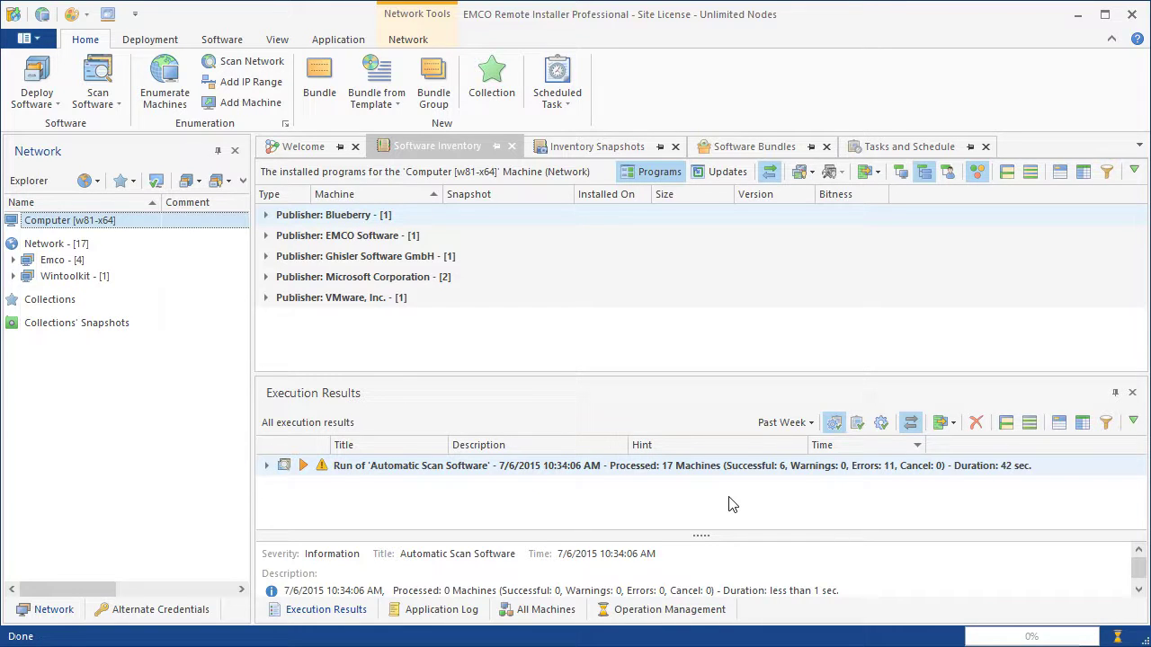
{"action": "left_click", "coordinate": [13, 260]}
{"action": "left_click", "coordinate": [30, 276]}
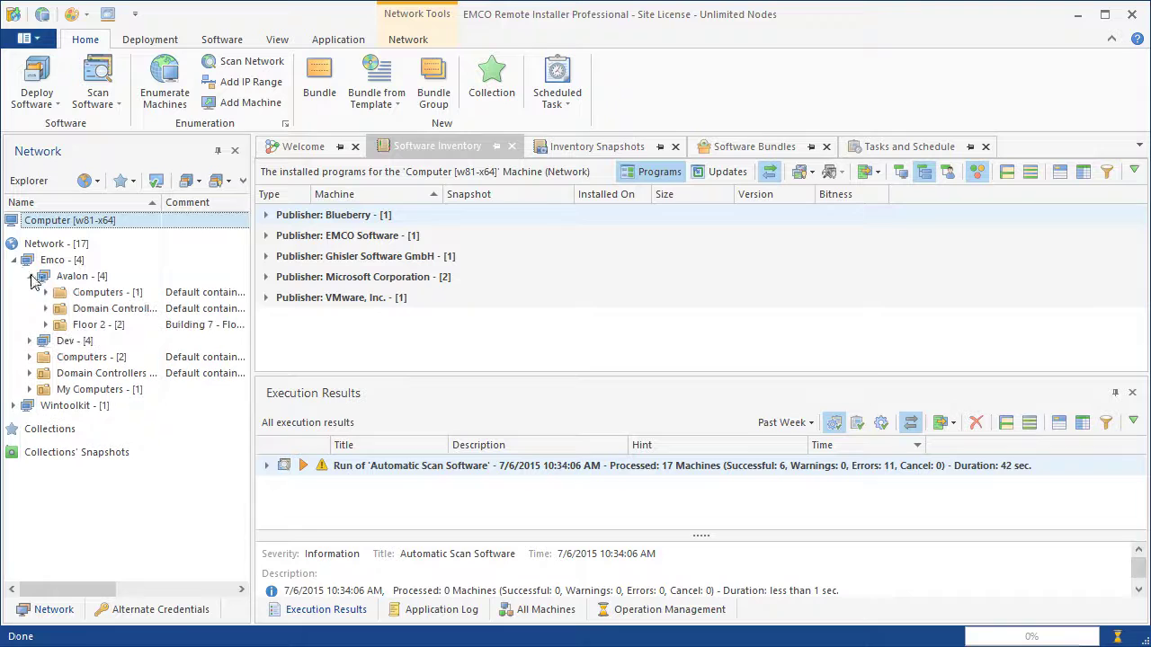
{"action": "left_click", "coordinate": [48, 326]}
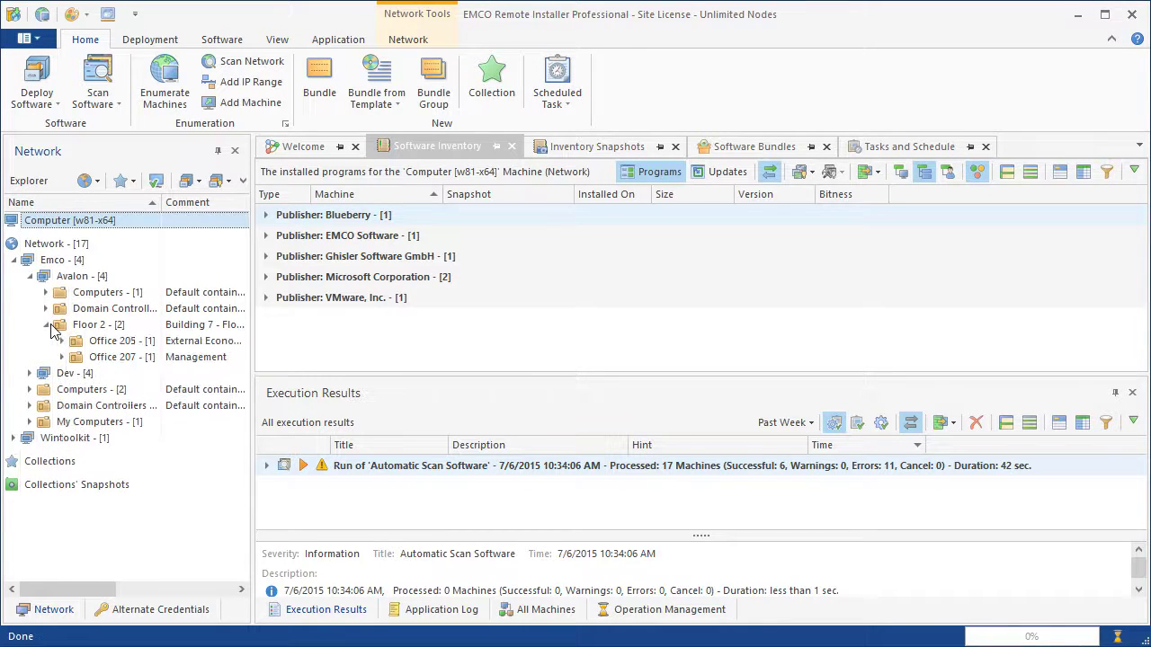
{"action": "left_click", "coordinate": [61, 341]}
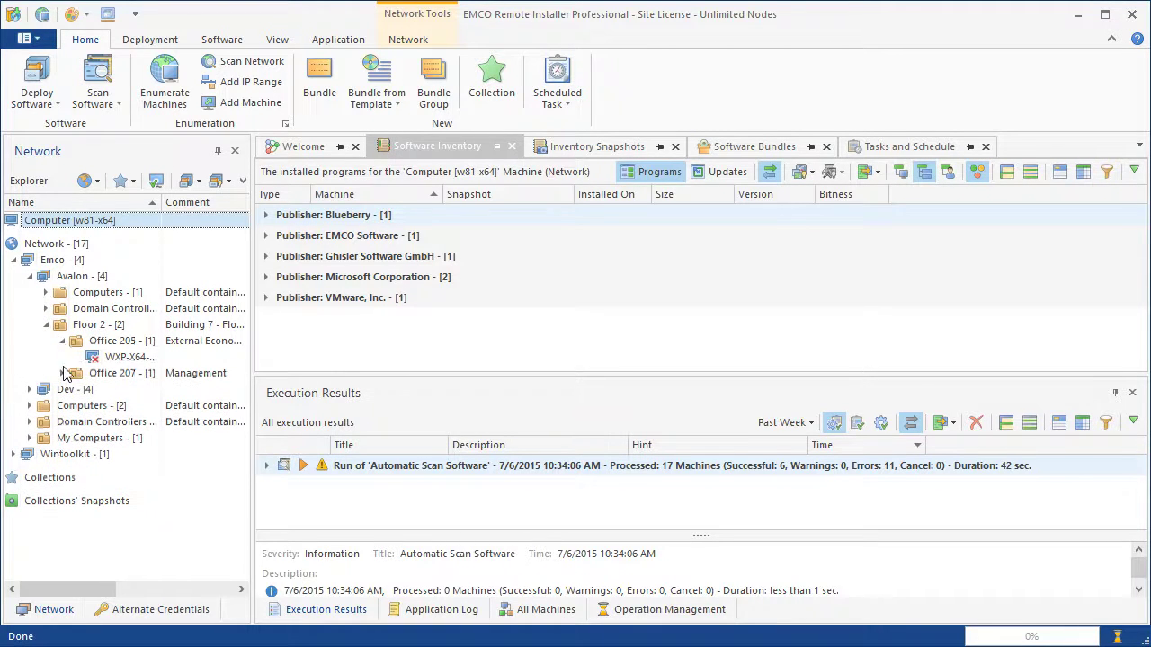
{"action": "left_click", "coordinate": [63, 373]}
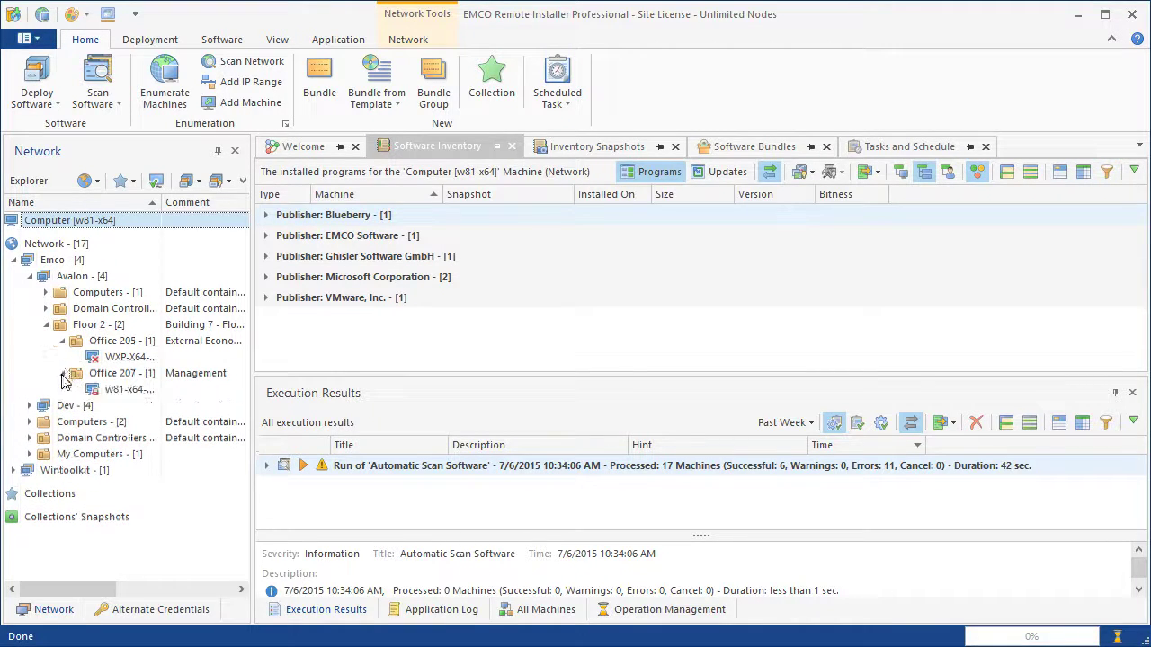
- Expand Wintoolkit > Floor 3 > Office 310 to W2008-R2-SP1 and show the Application Log
{"action": "left_click", "coordinate": [15, 470]}
{"action": "left_click", "coordinate": [29, 487]}
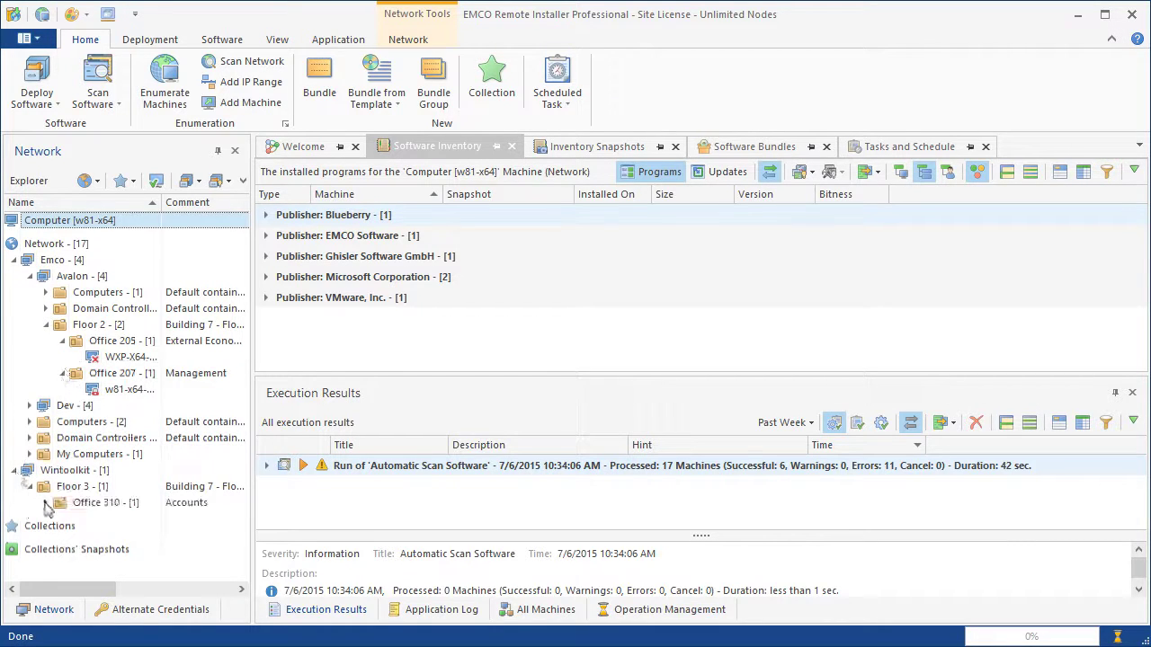
{"action": "left_click", "coordinate": [46, 503]}
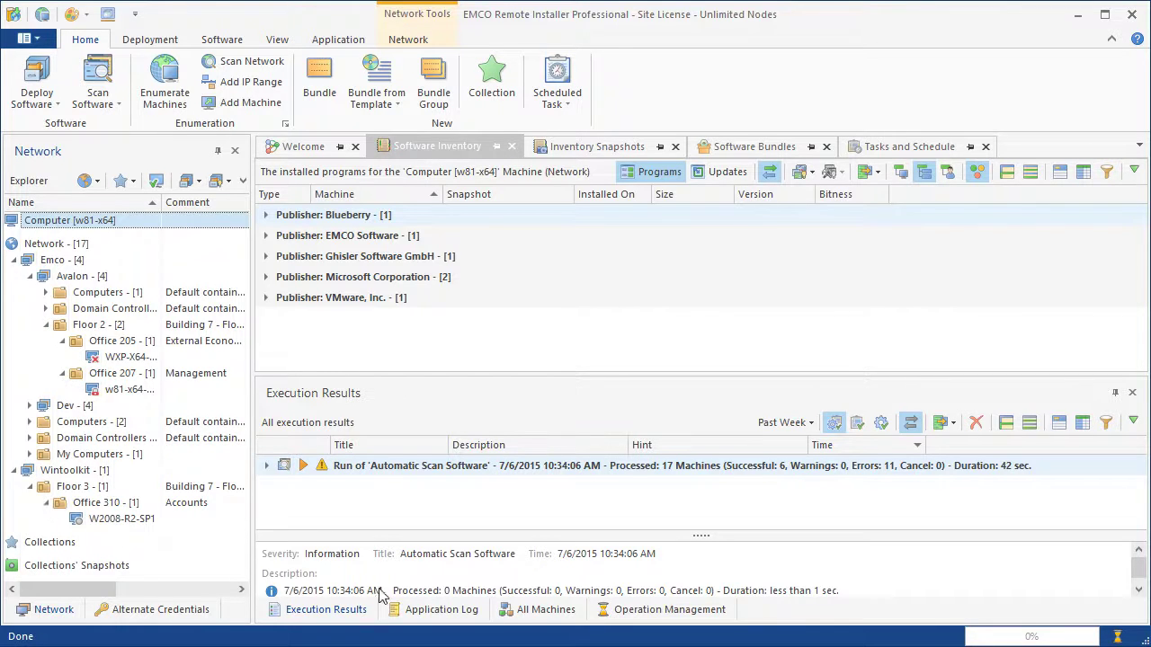
{"action": "left_click", "coordinate": [441, 610]}
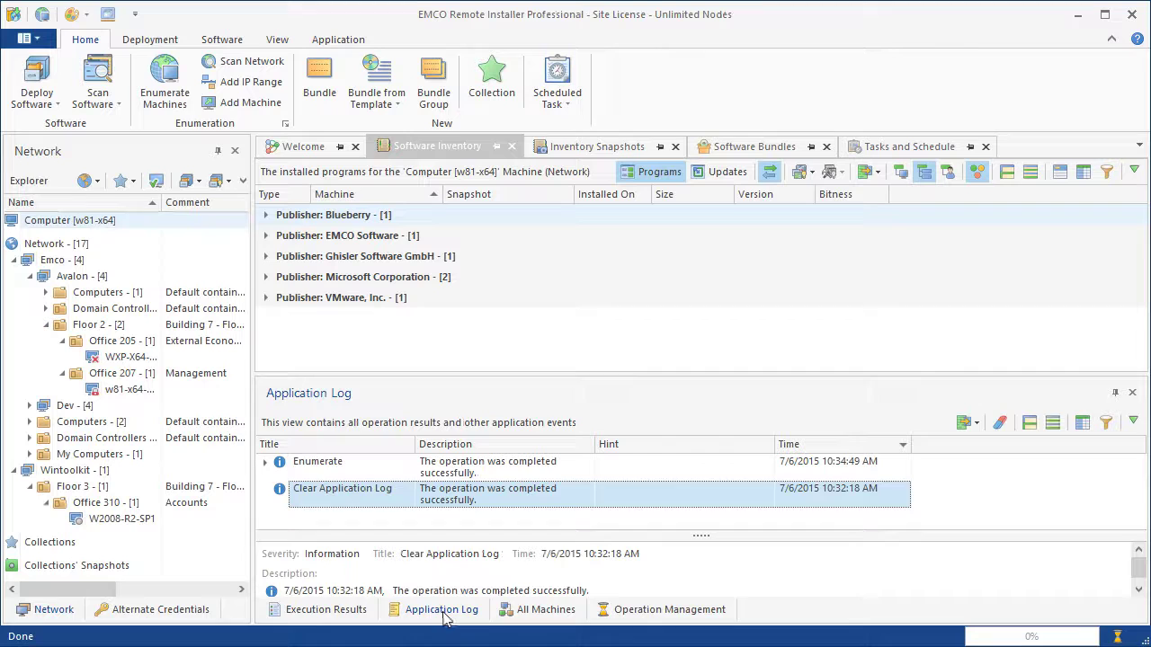
- In Execution Results, expand Automatic Scan Software > Avalon > w81-x64-MKII to see the Create Service error
{"action": "left_click", "coordinate": [338, 611]}
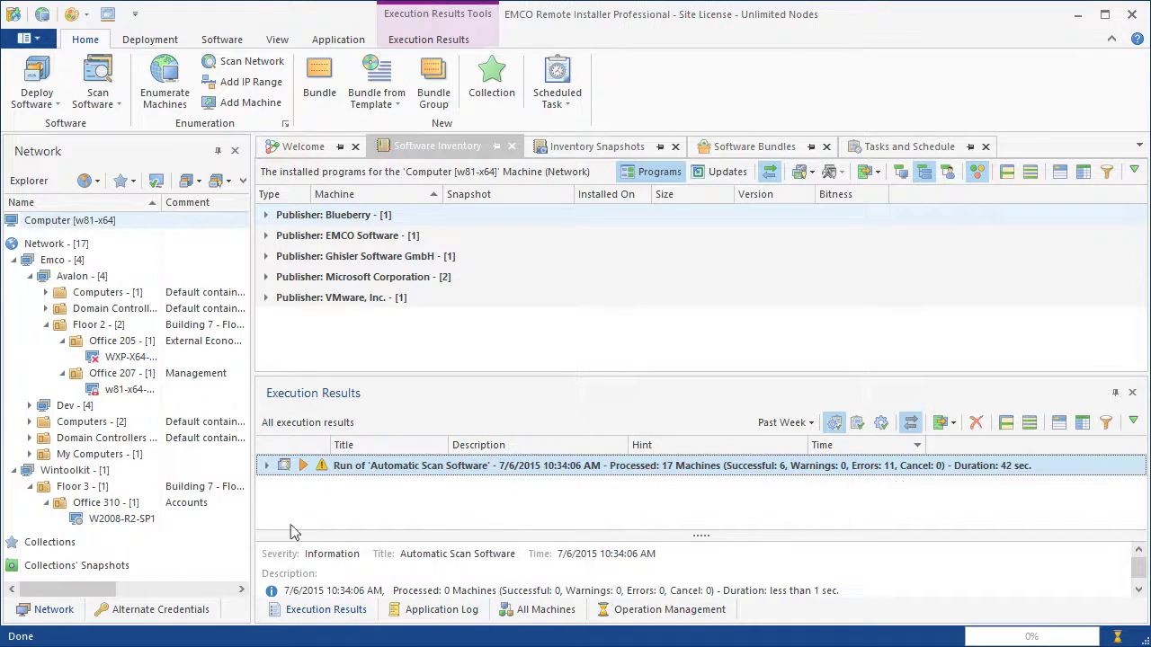
{"action": "left_click", "coordinate": [267, 466]}
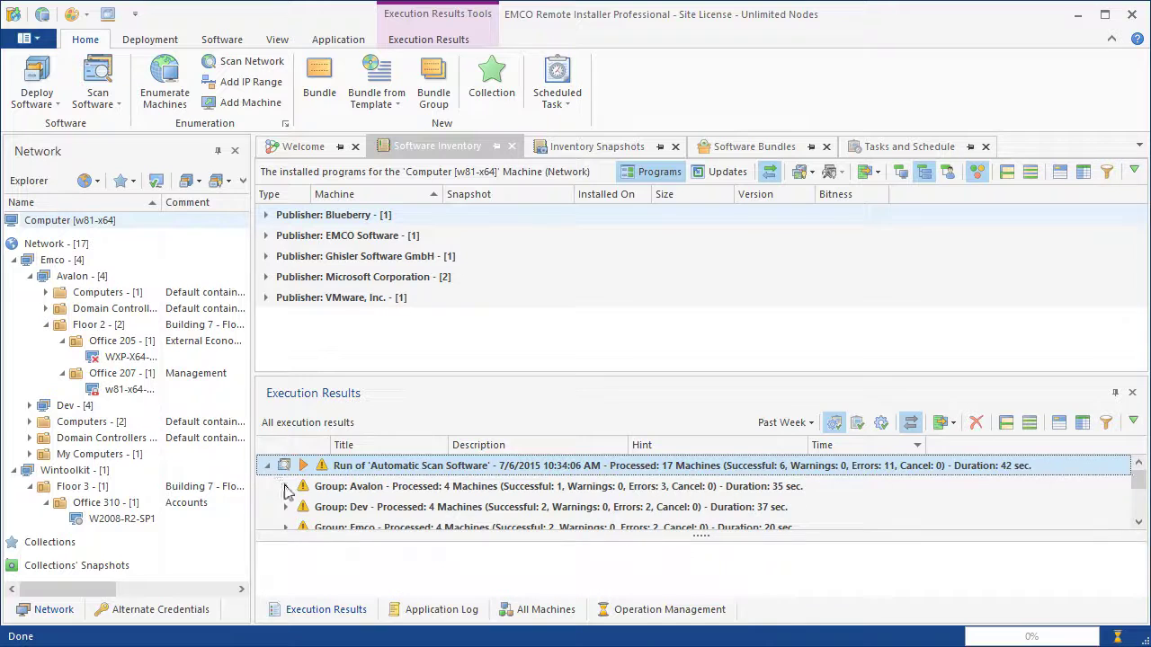
{"action": "left_click", "coordinate": [285, 487]}
{"action": "left_click", "coordinate": [306, 529]}
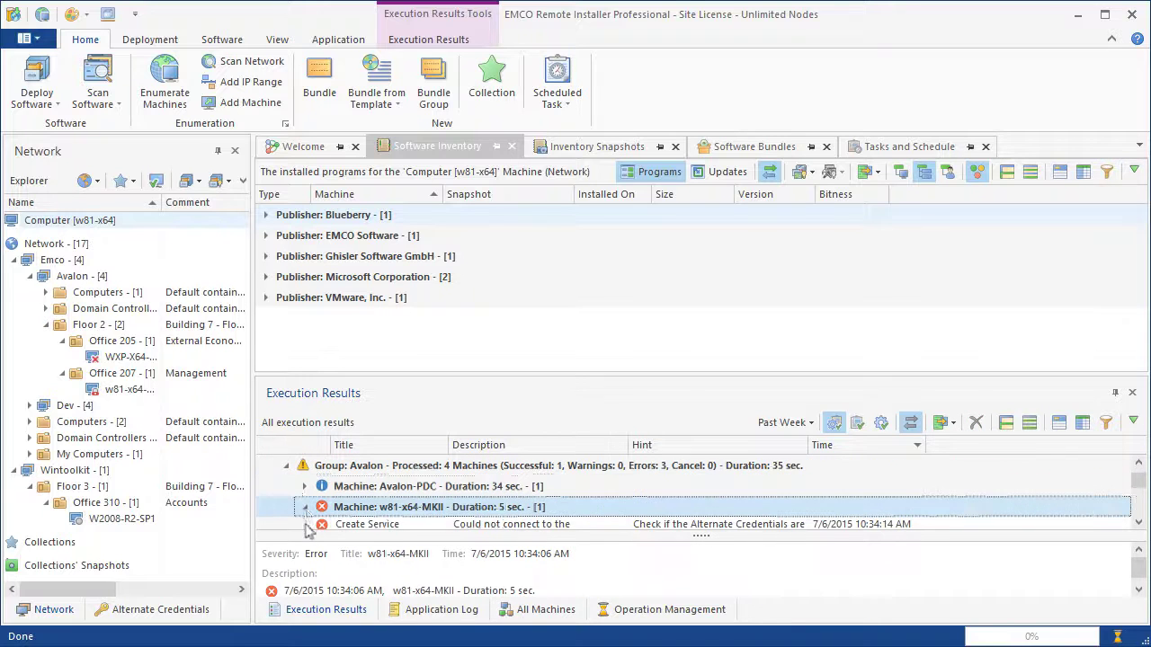
{"action": "scroll", "coordinate": [309, 529], "scroll_direction": "down", "scroll_amount": 1}
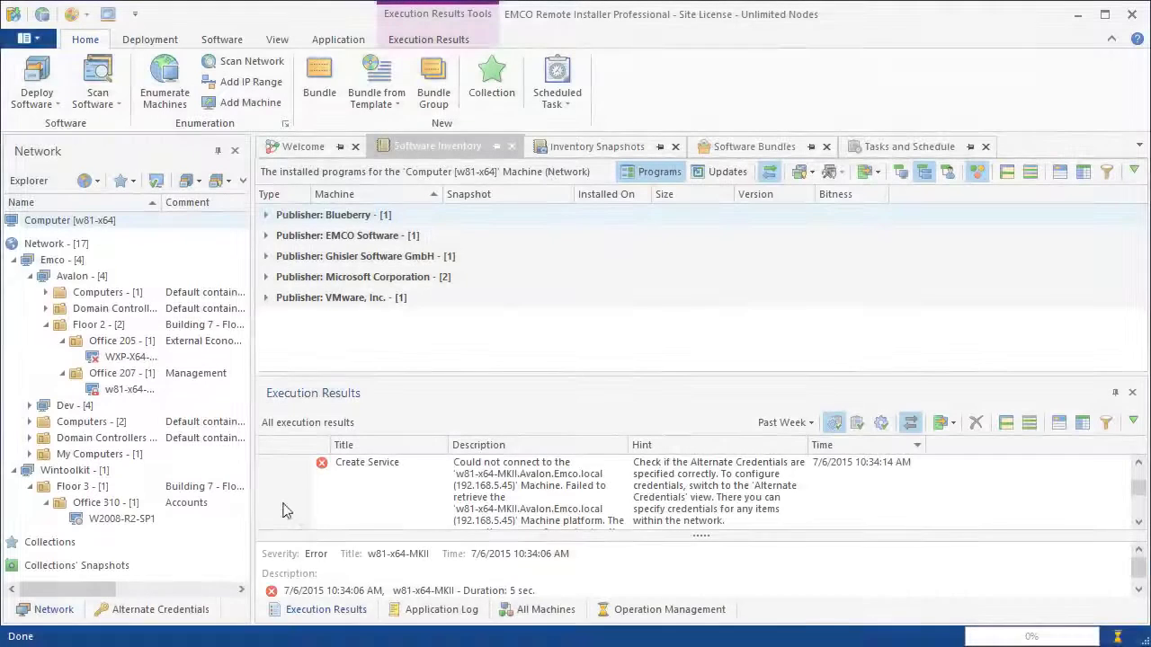
- Show the Network - [17] software inventory and re-enumerate all its machines from the context menu
{"action": "left_click", "coordinate": [40, 244]}
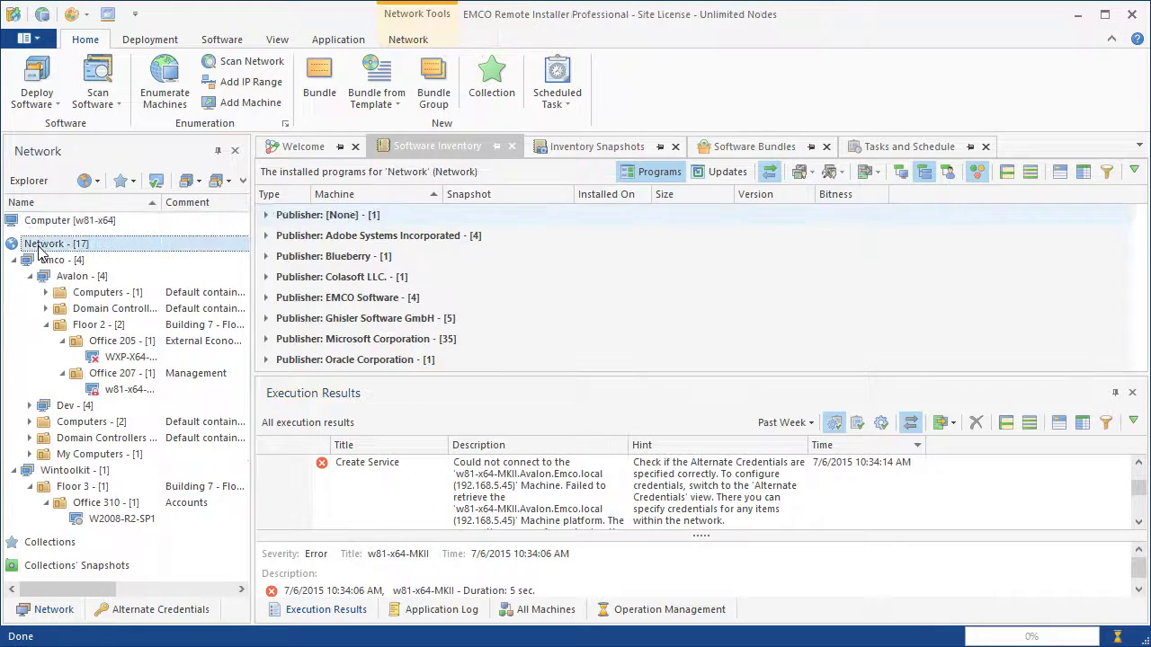
{"action": "right_click", "coordinate": [39, 251]}
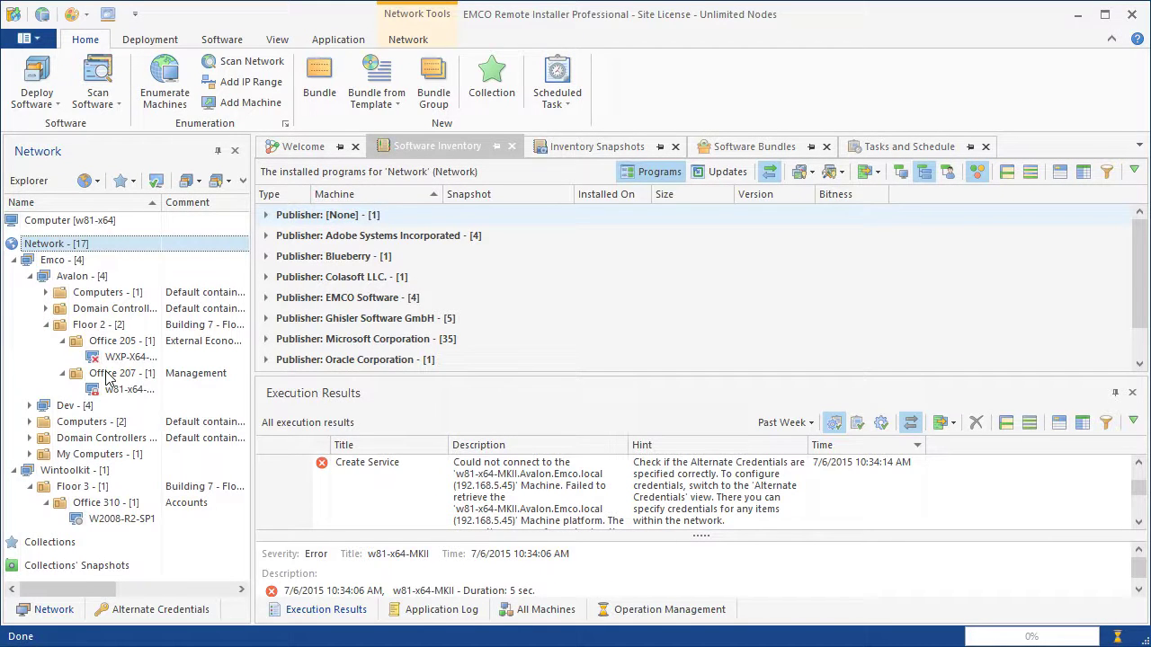
{"action": "right_click", "coordinate": [58, 246]}
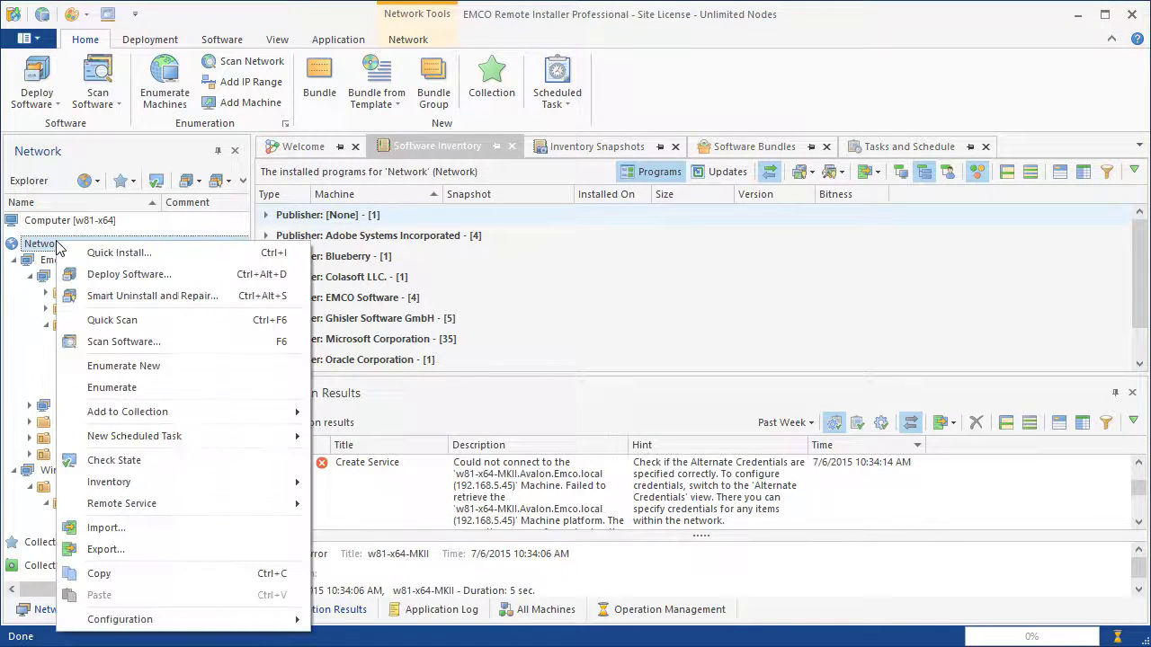
{"action": "left_click", "coordinate": [96, 389]}
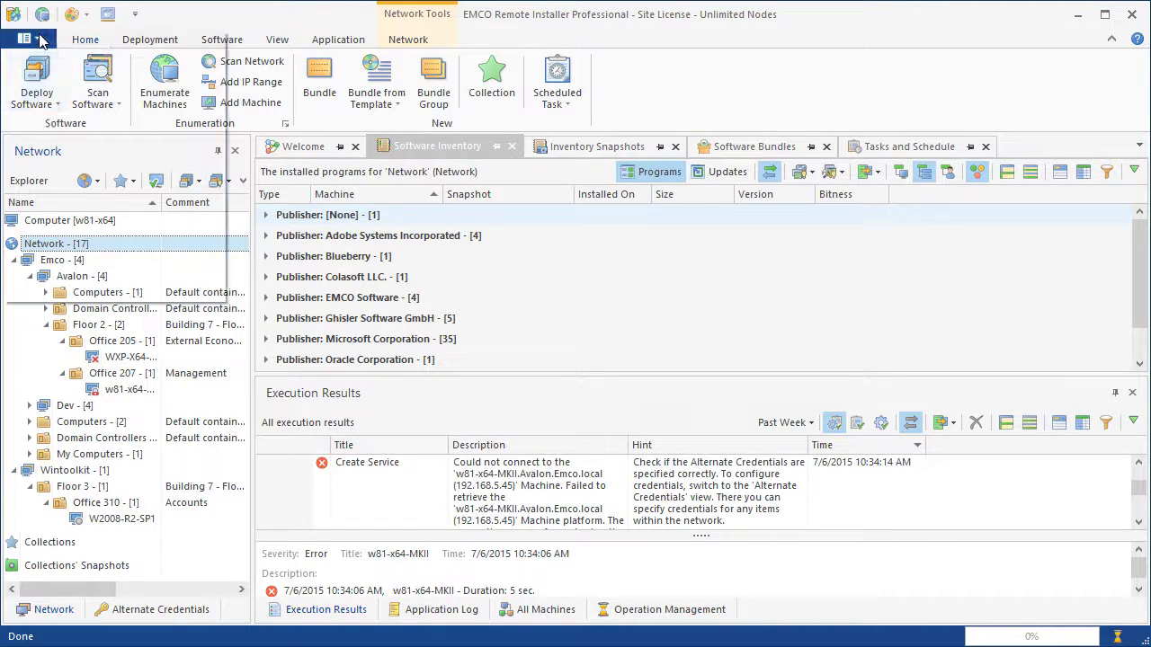
- Turn off 'Scan software automatically' in Preferences > Enumeration Options and save
{"action": "left_click", "coordinate": [25, 39]}
{"action": "left_click", "coordinate": [135, 285]}
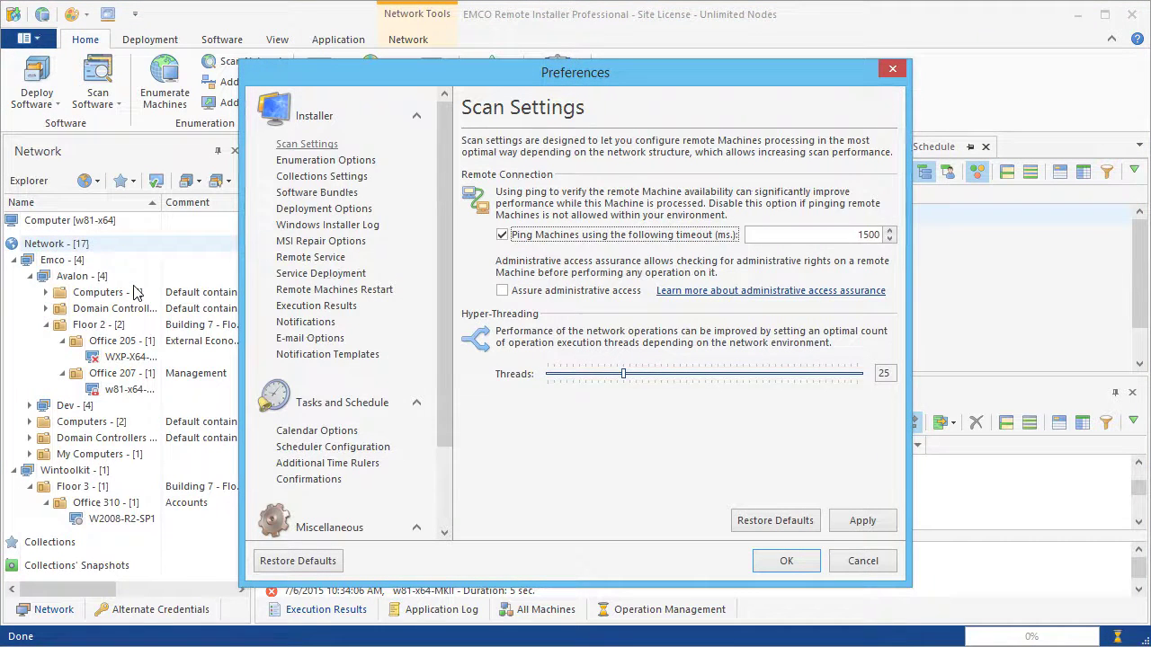
{"action": "left_click", "coordinate": [296, 162]}
{"action": "left_click", "coordinate": [501, 308]}
{"action": "left_click", "coordinate": [799, 560]}
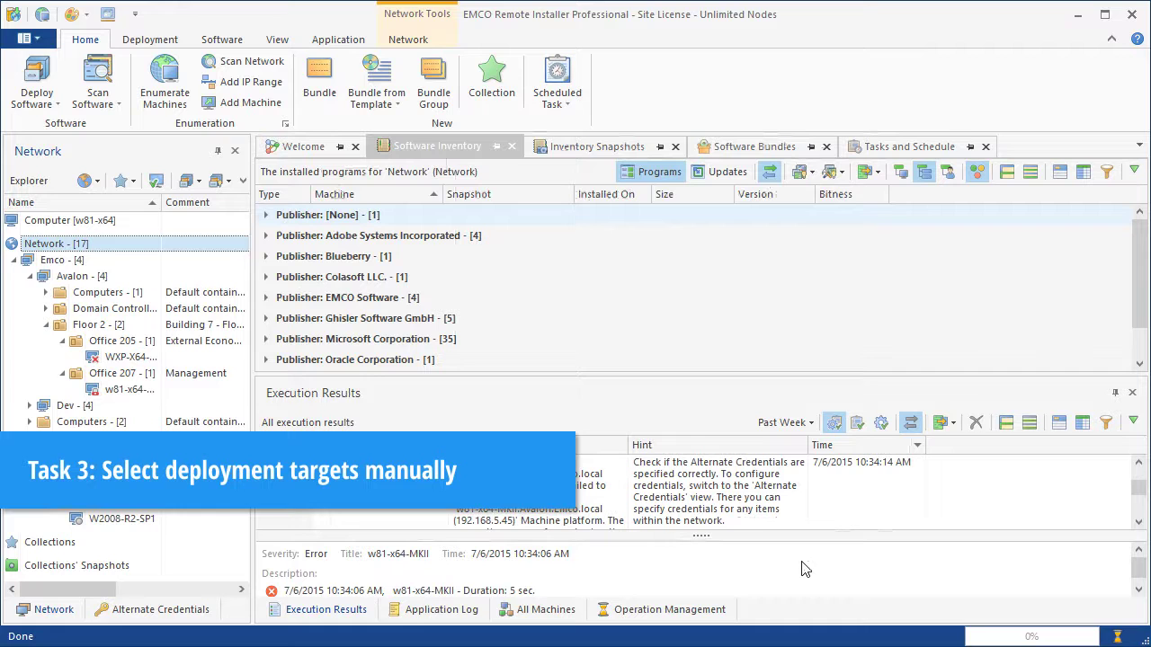
- View inventory for W2008-R2-SP1, plus w81-x64-MKII, then Floor 3, Wintoolkit, and the whole Network
{"action": "left_click", "coordinate": [101, 521]}
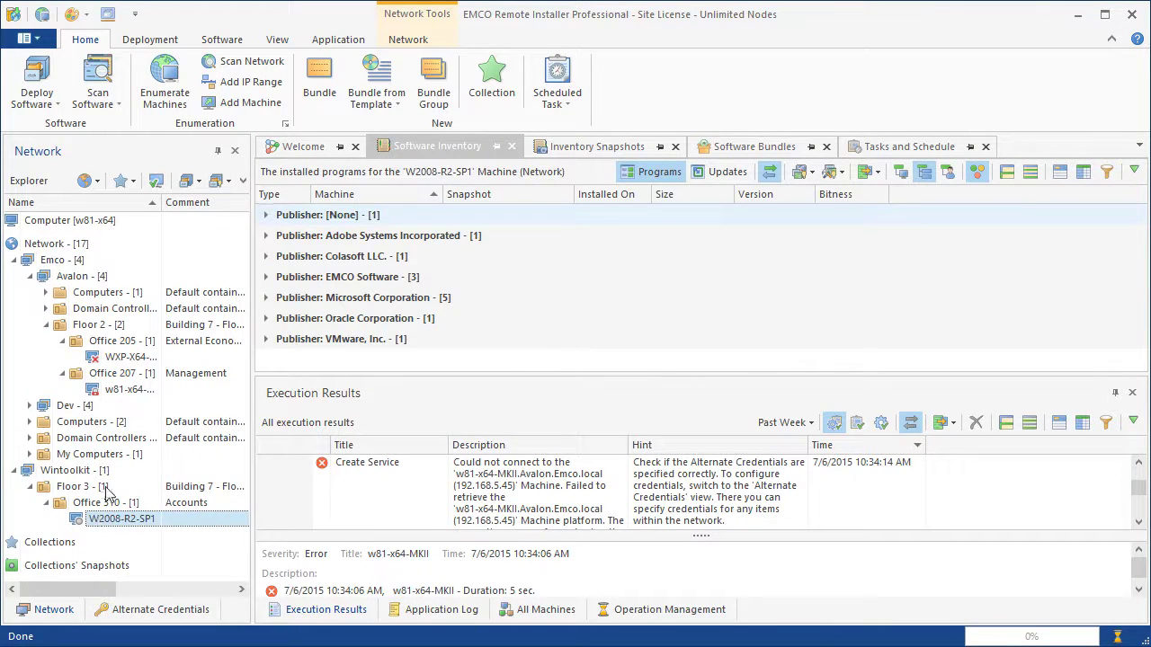
{"action": "left_click", "coordinate": [116, 394], "text": "ctrl"}
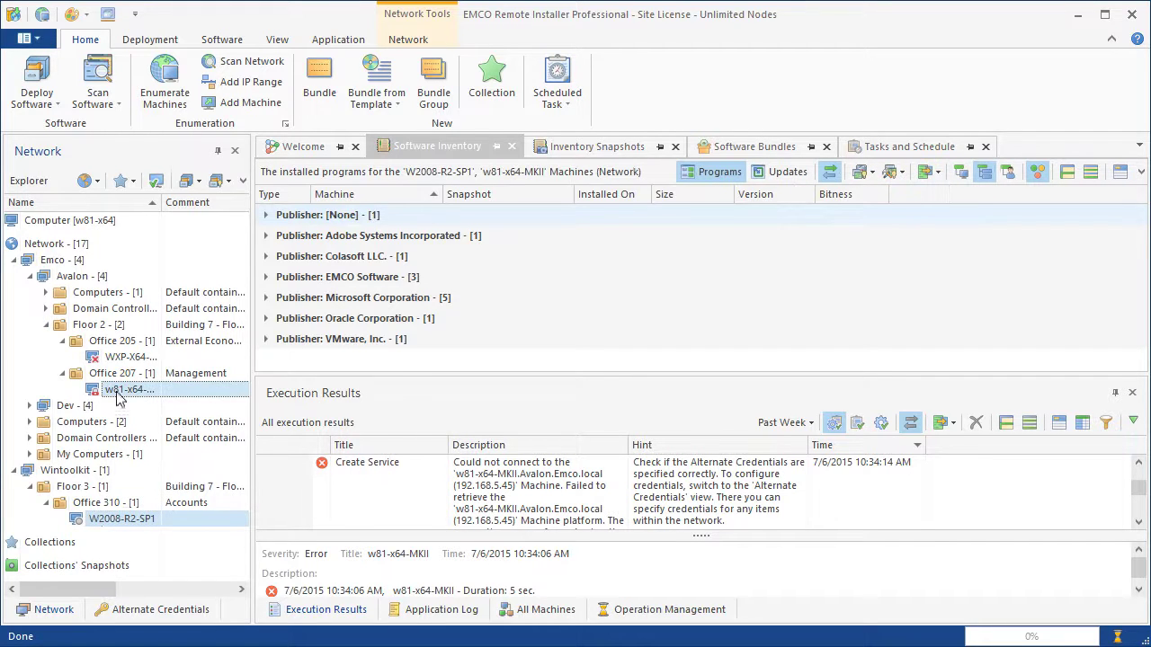
{"action": "left_click", "coordinate": [88, 489]}
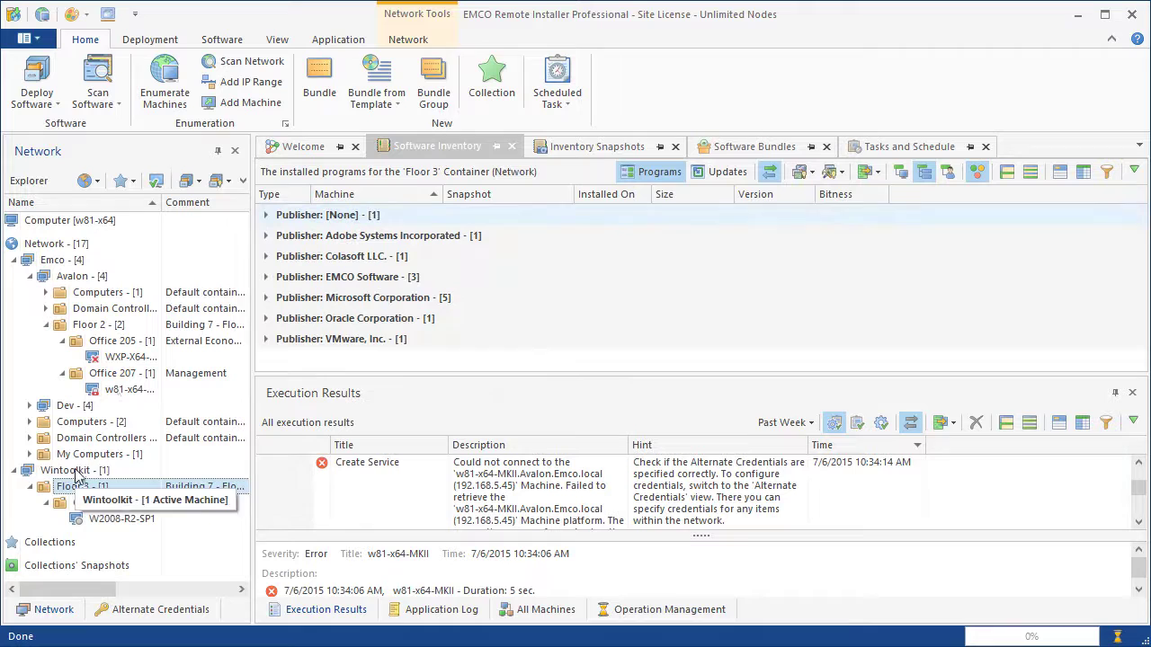
{"action": "left_click", "coordinate": [77, 471]}
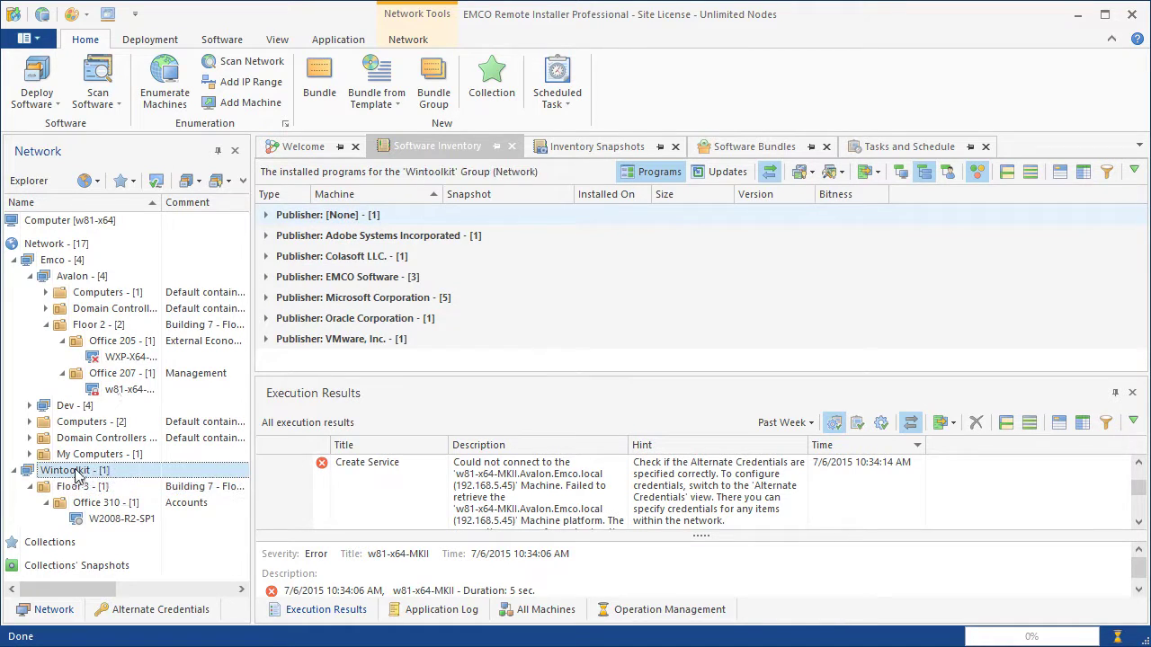
{"action": "left_click", "coordinate": [56, 248]}
{"action": "right_click", "coordinate": [54, 251]}
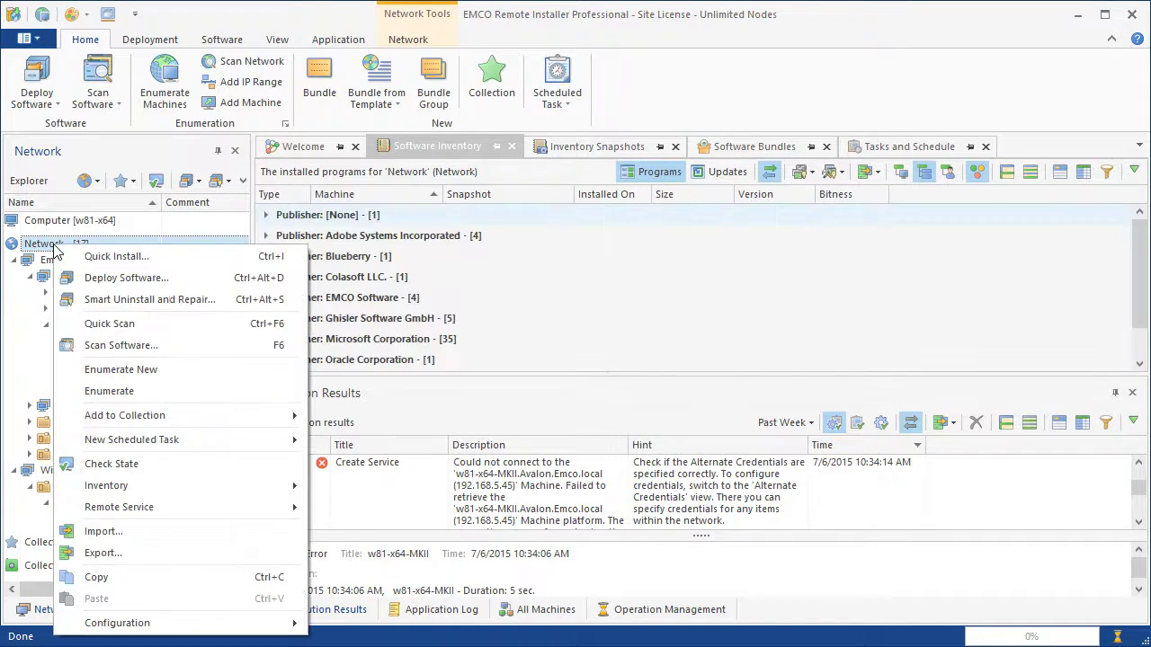